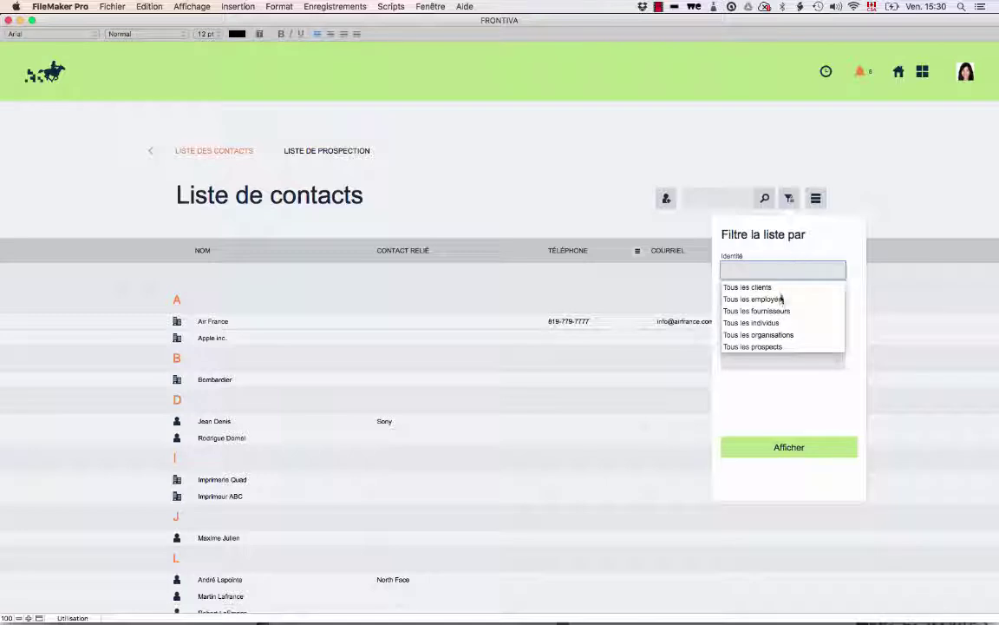
# Filter the contact list to Tous les fournisseurs and open the Photographe Plus record, keeping its supplier identity checked.
pyautogui.click(777, 310)
pyautogui.click(775, 446)
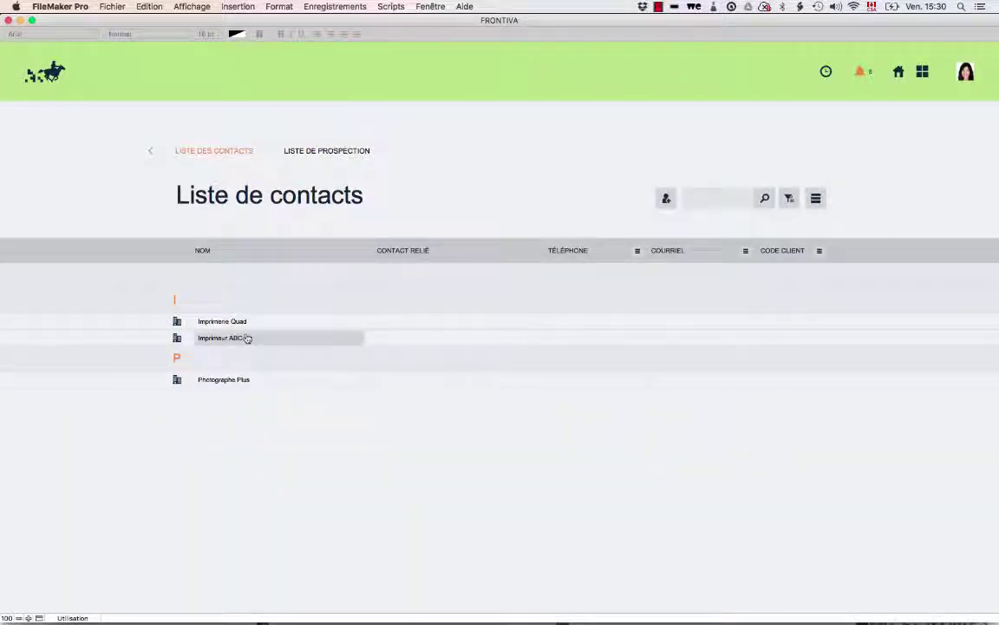
pyautogui.click(239, 383)
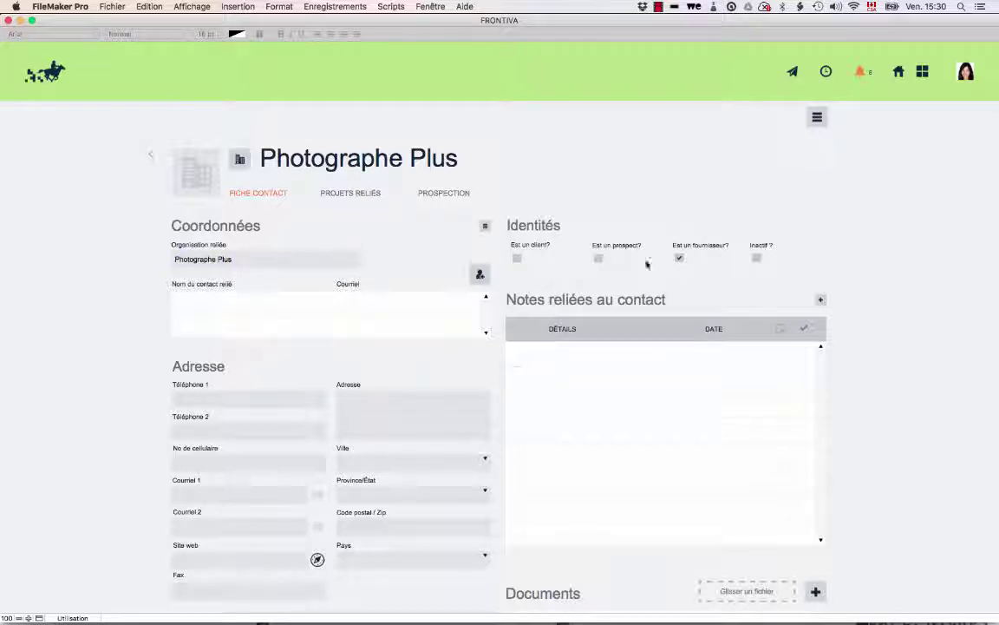
pyautogui.click(680, 260)
pyautogui.click(682, 260)
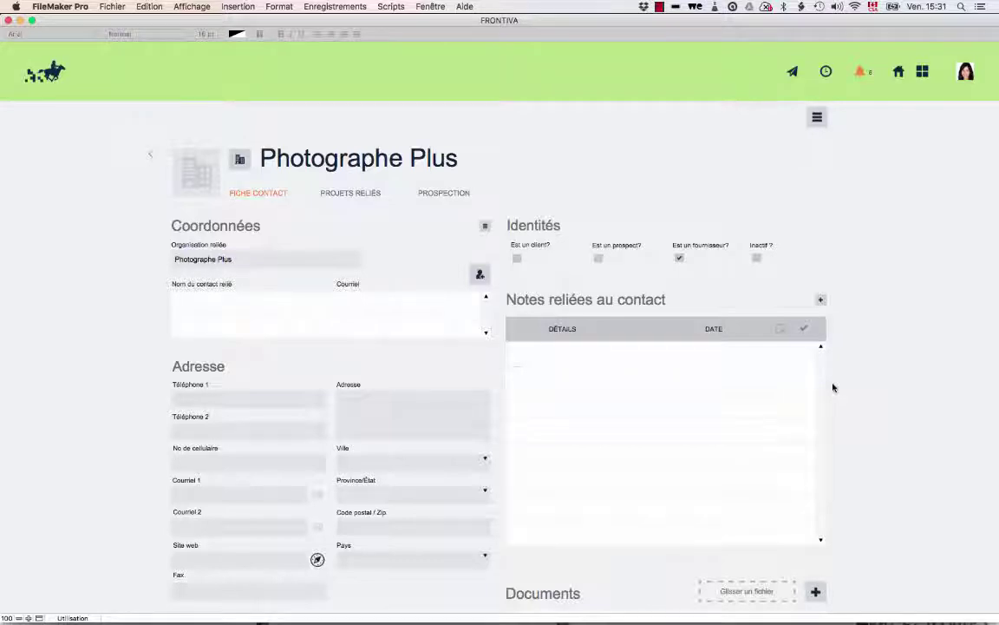
# Set the supplier category of Photographe Plus to Photographe in its additional options.
pyautogui.click(485, 226)
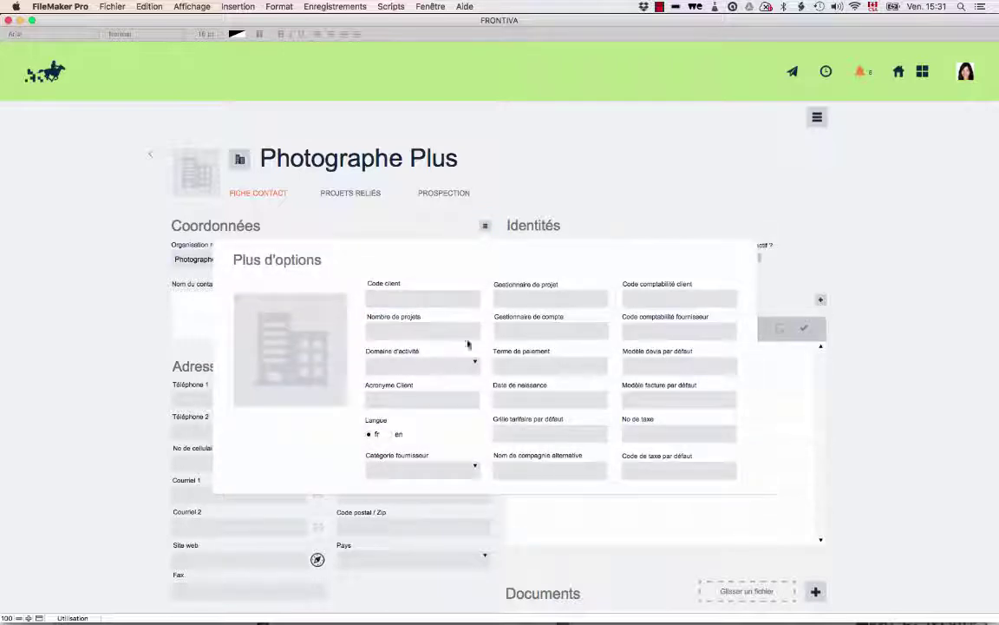
pyautogui.click(448, 475)
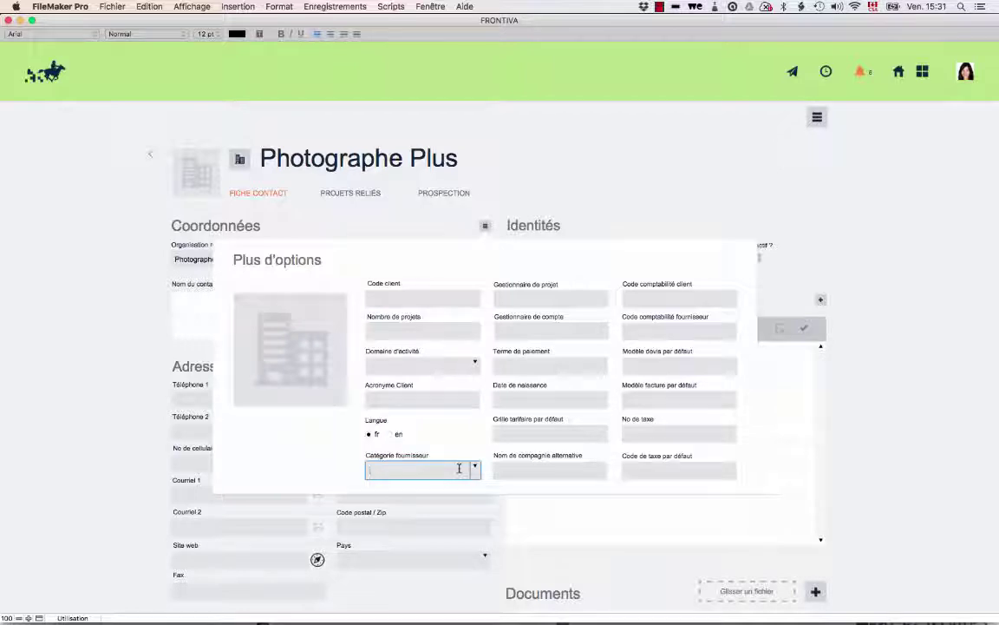
pyautogui.write('hotographe')
pyautogui.click(332, 473)
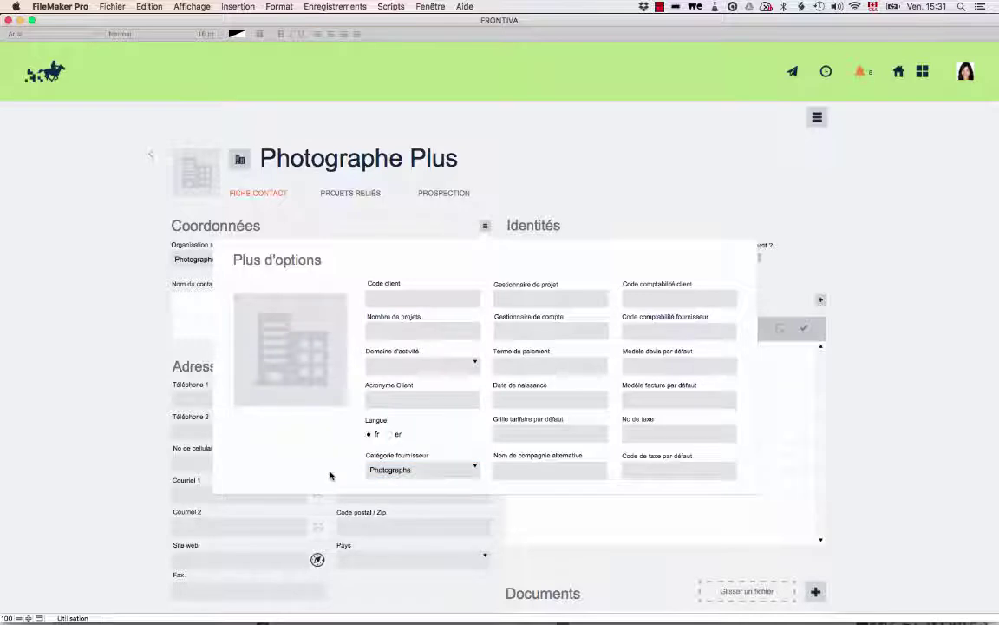
pyautogui.click(107, 413)
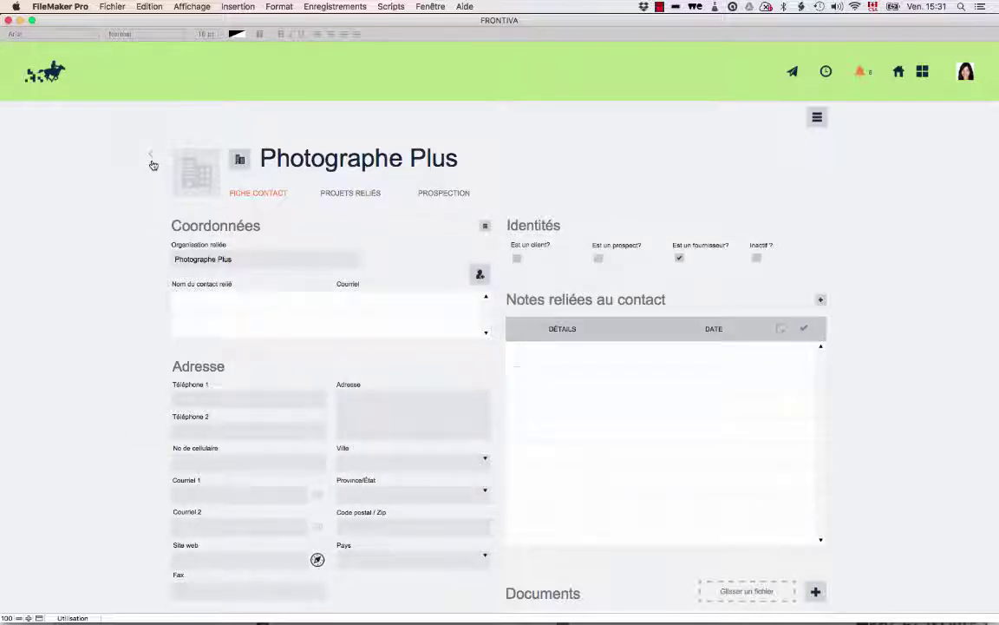
# Return to the contact list and filter it by the supplier category Photographe.
pyautogui.click(149, 155)
pyautogui.click(789, 198)
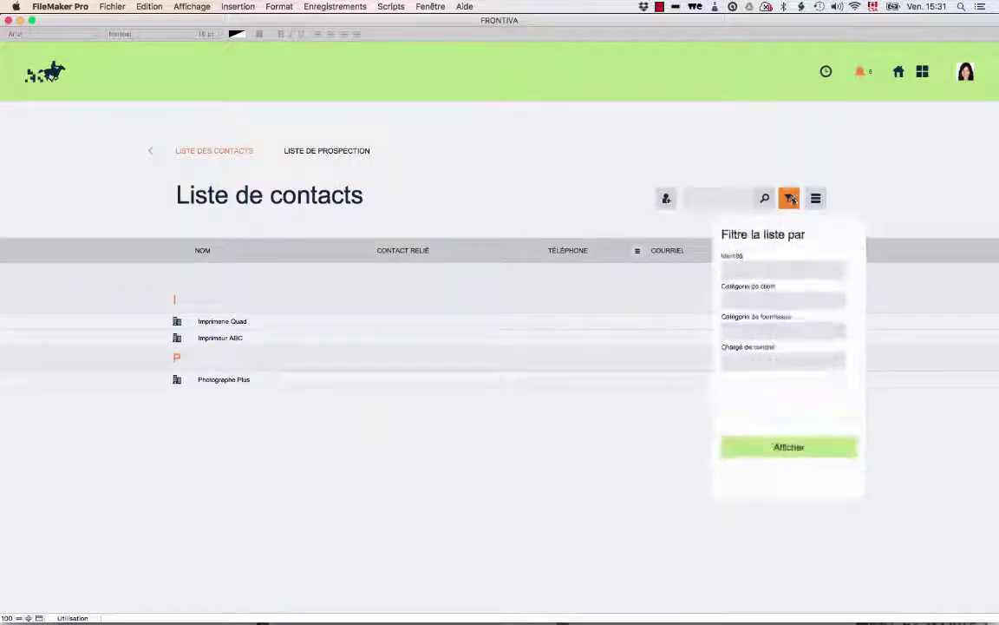
pyautogui.click(839, 330)
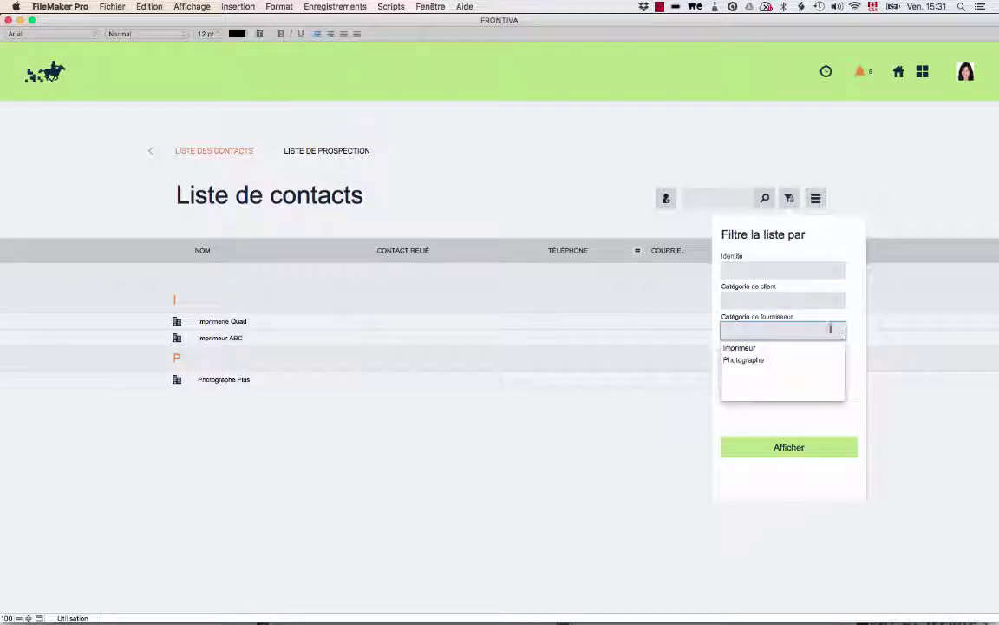
pyautogui.click(761, 360)
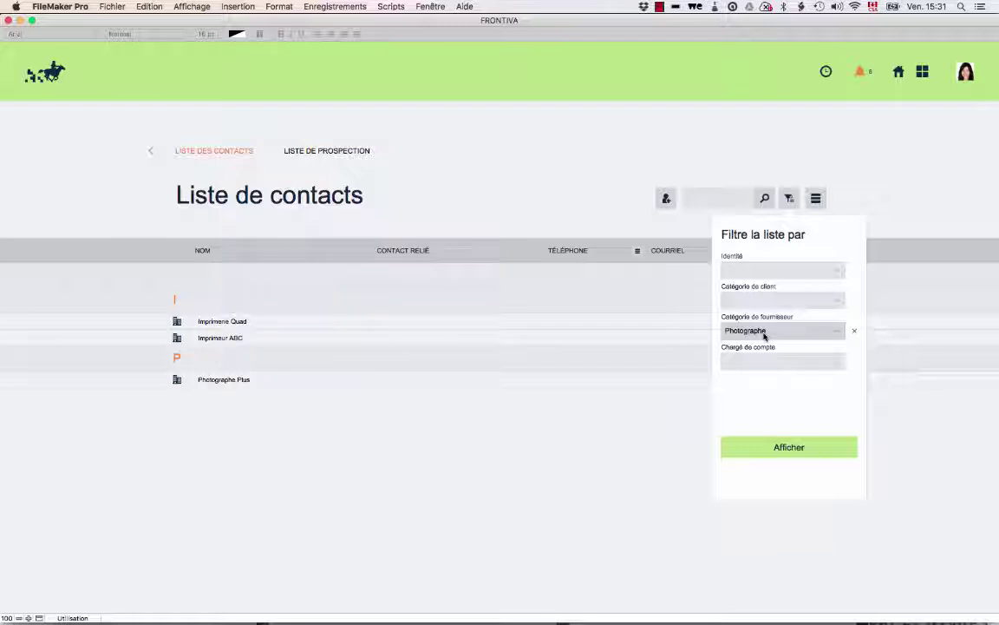
pyautogui.click(788, 447)
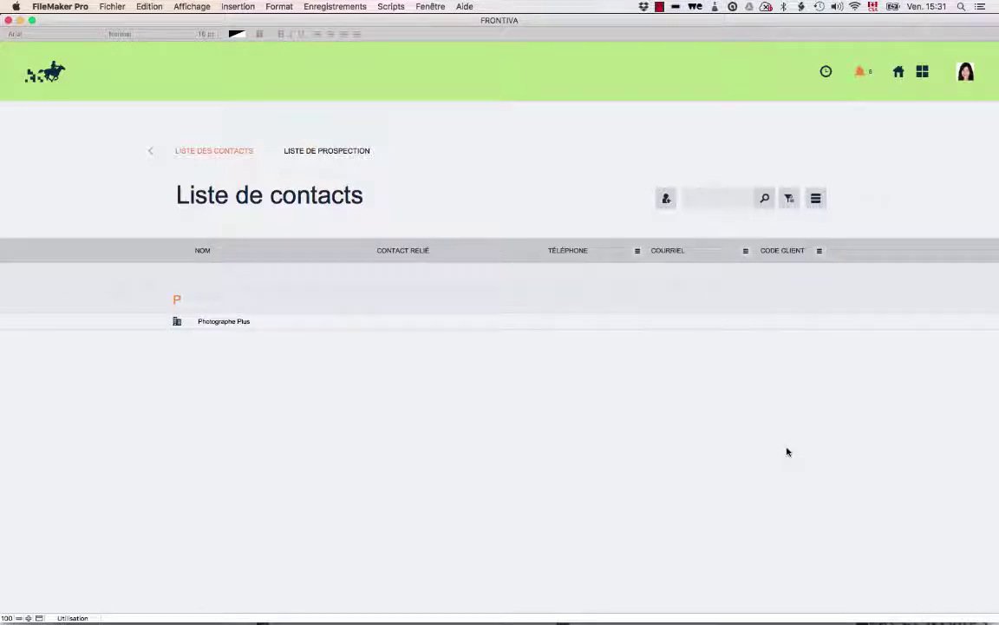
# Filter the contact list by the supplier category Imprimeur and open the additional options of Imprimerie Quad.
pyautogui.click(790, 198)
pyautogui.click(837, 328)
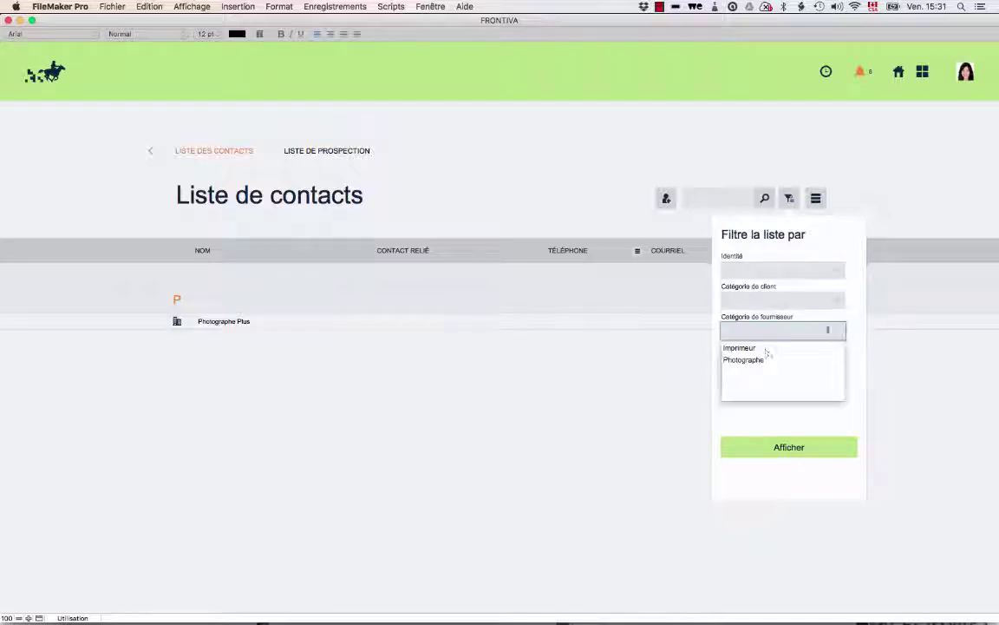
pyautogui.click(753, 347)
pyautogui.click(769, 447)
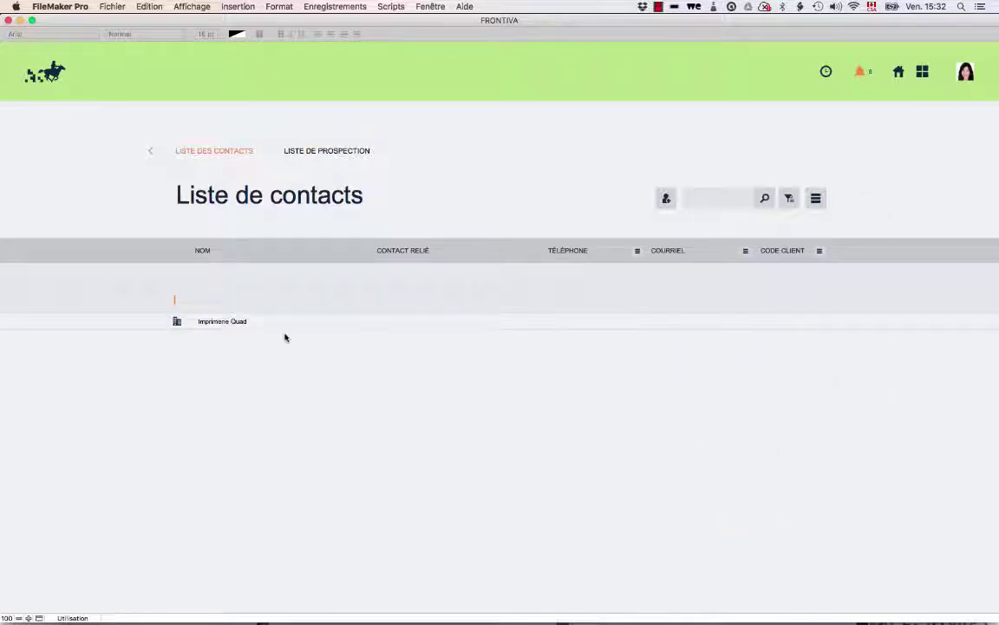
pyautogui.click(247, 328)
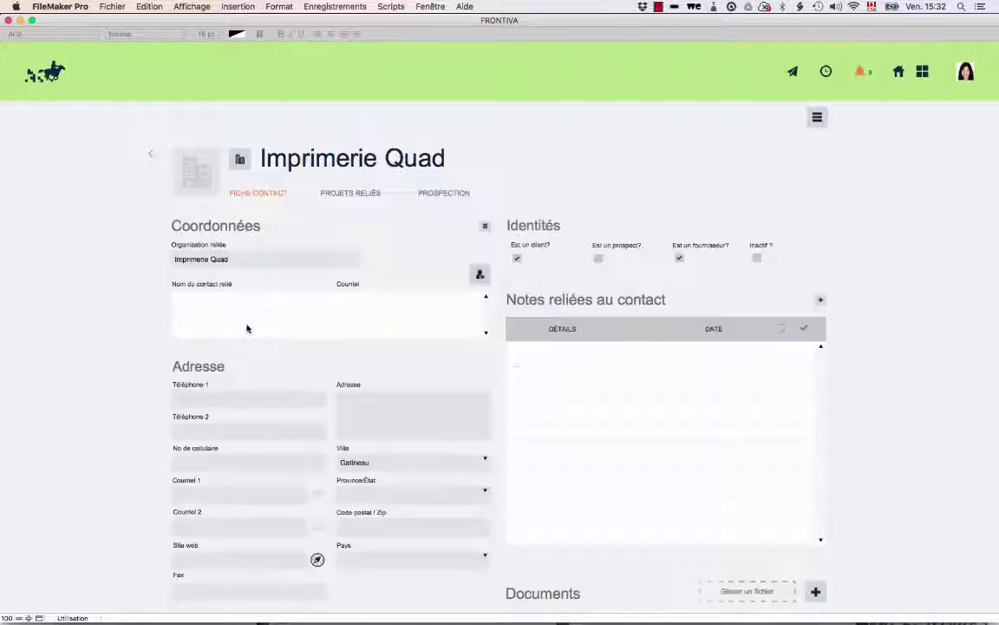
pyautogui.click(485, 225)
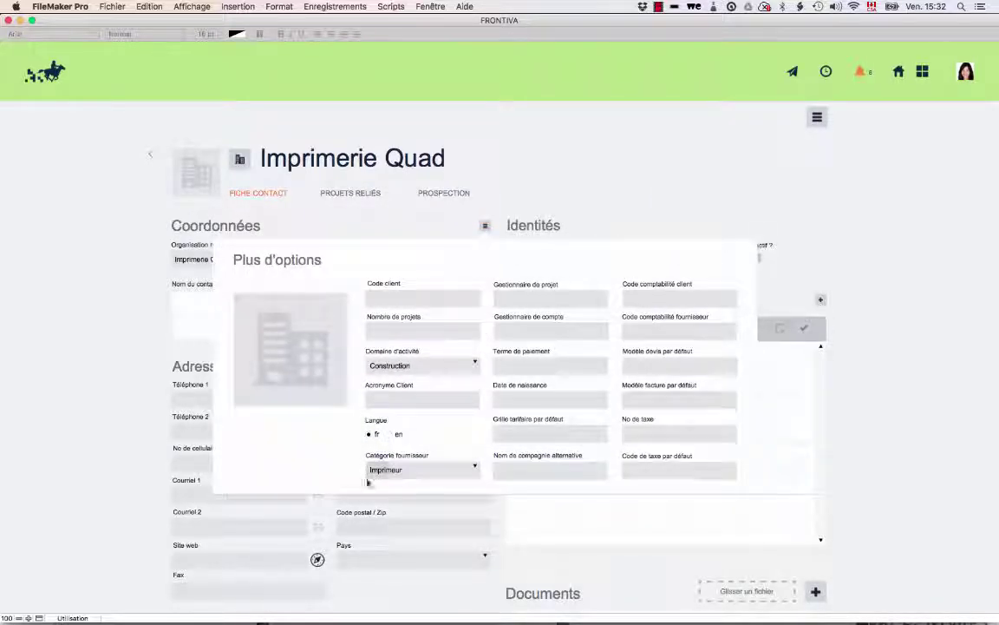
# Try the supplier category Imprimeur - digital for Imprimerie Quad, restore it to Imprimeur and close the additional options.
pyautogui.click(426, 470)
pyautogui.click(439, 470)
pyautogui.write('- digital')
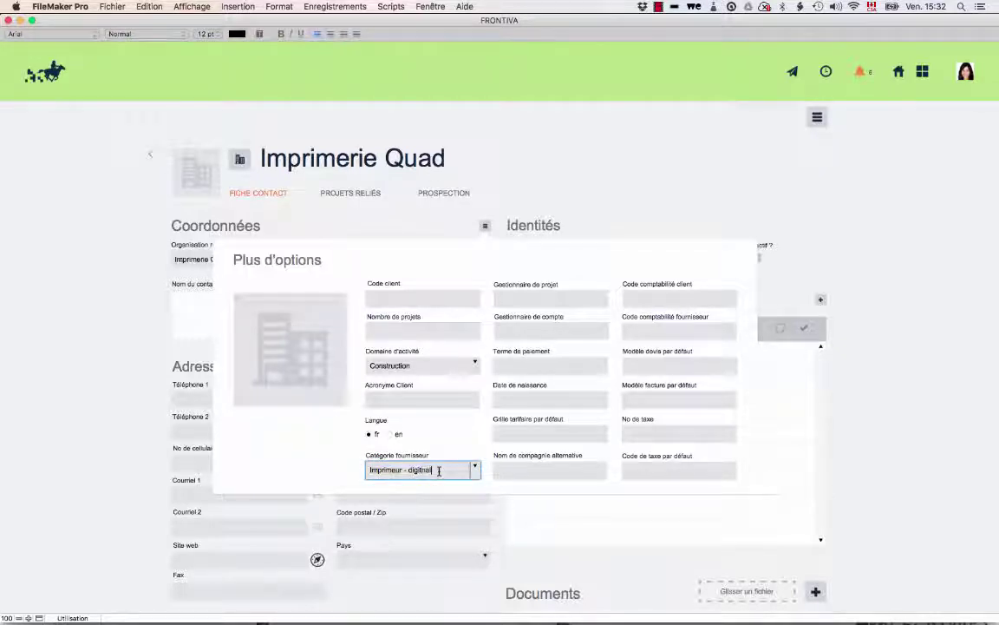
pyautogui.press('BackSpace')
pyautogui.click(418, 487)
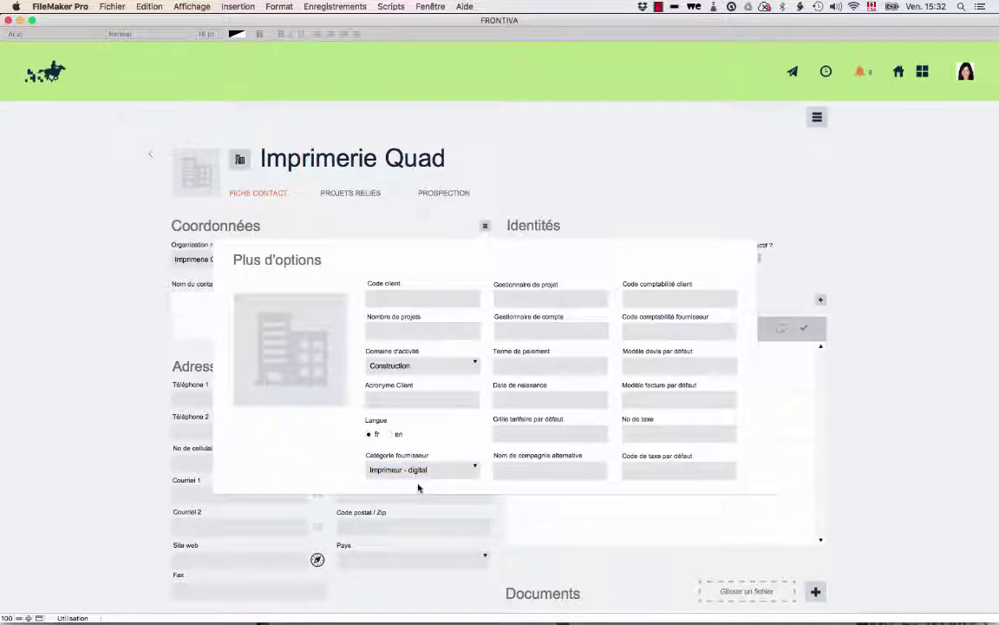
pyautogui.click(442, 471)
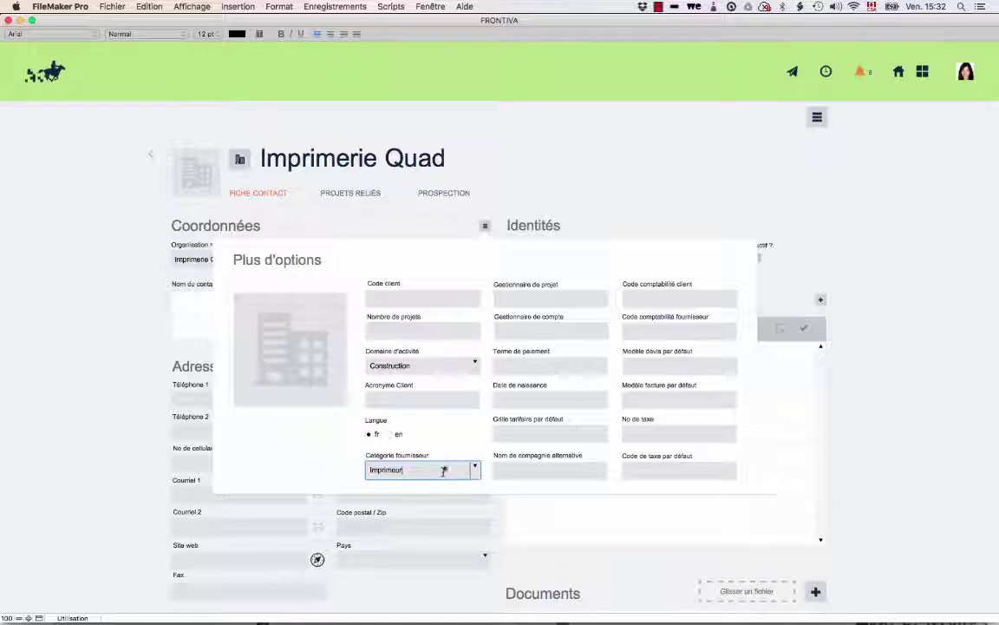
pyautogui.click(169, 390)
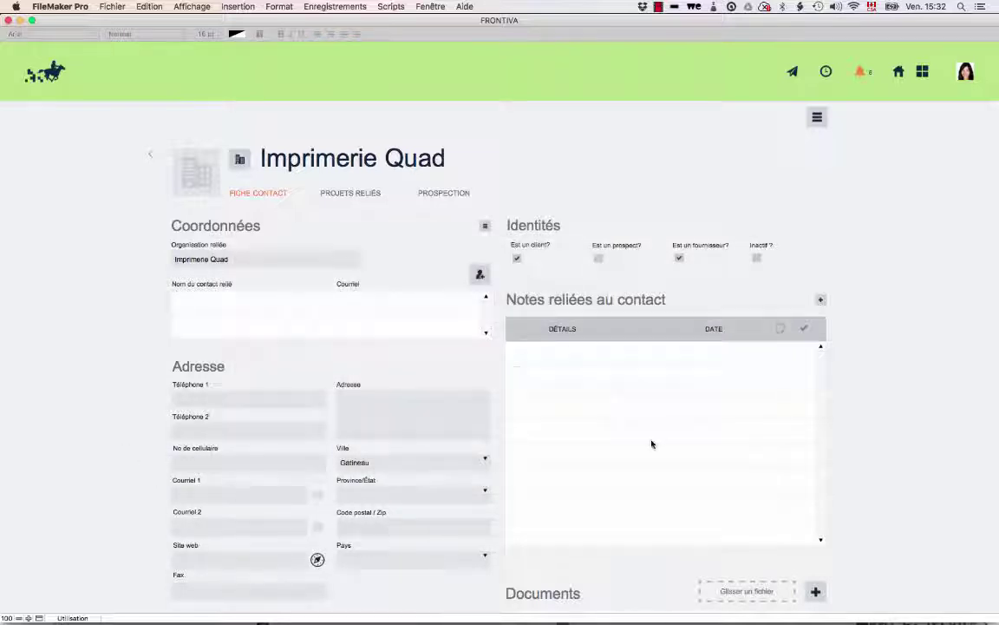
# Enter the keywords t-shirt, affiche and carte de visite on separate lines in the Classement section of Imprimerie Quad.
pyautogui.scroll(-10, 651, 444)
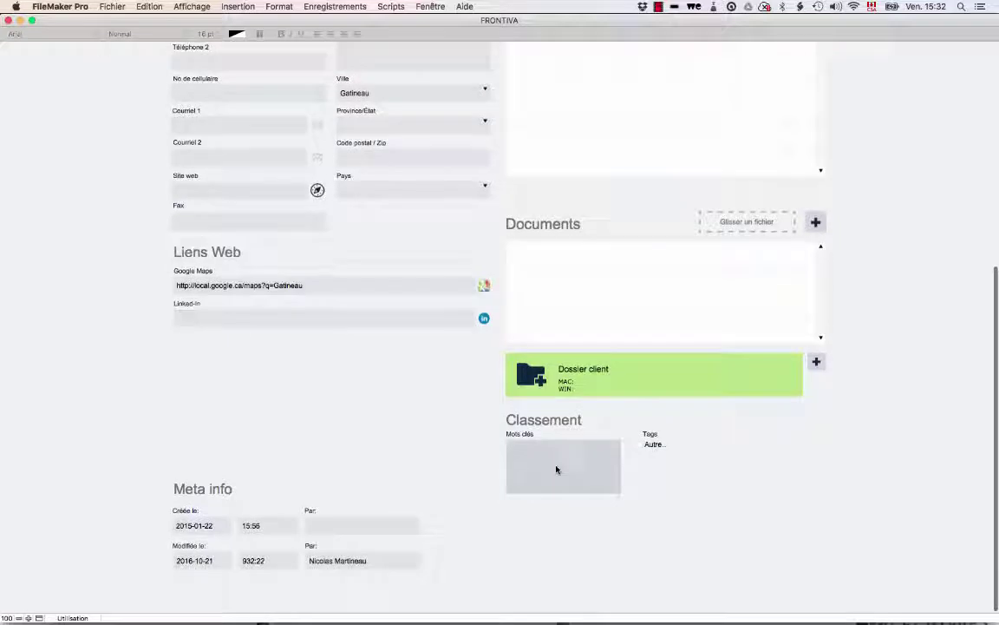
pyautogui.click(546, 474)
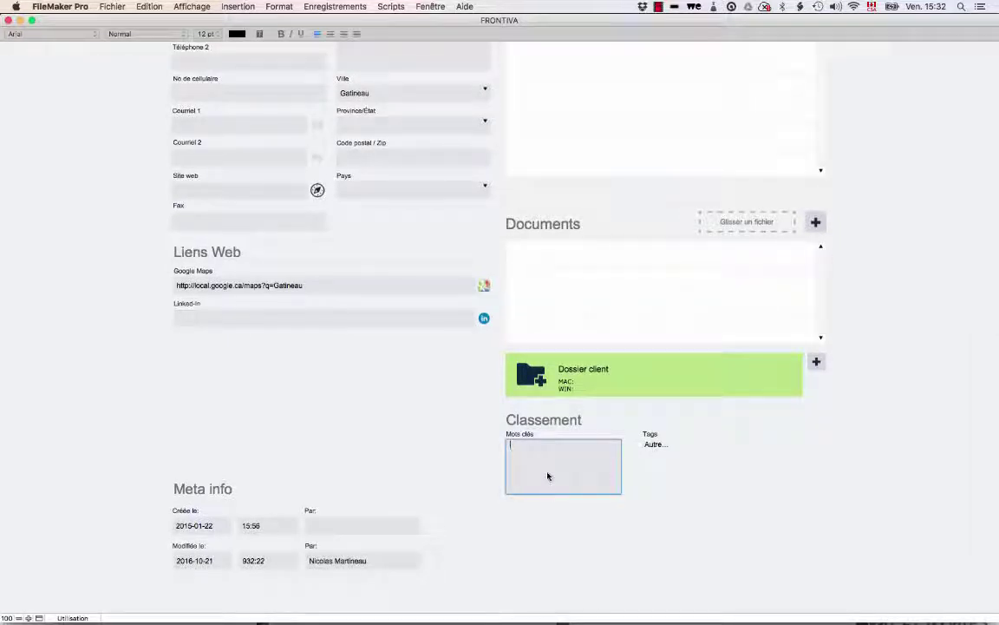
pyautogui.write('1-')
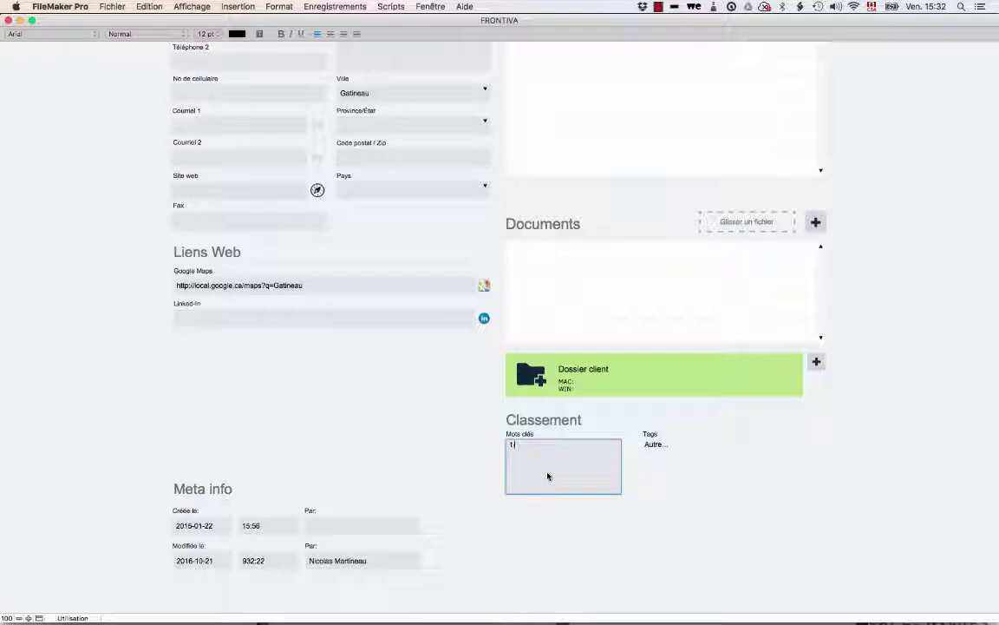
pyautogui.write('shirt')
pyautogui.press('Return')
pyautogui.write('affiche ')
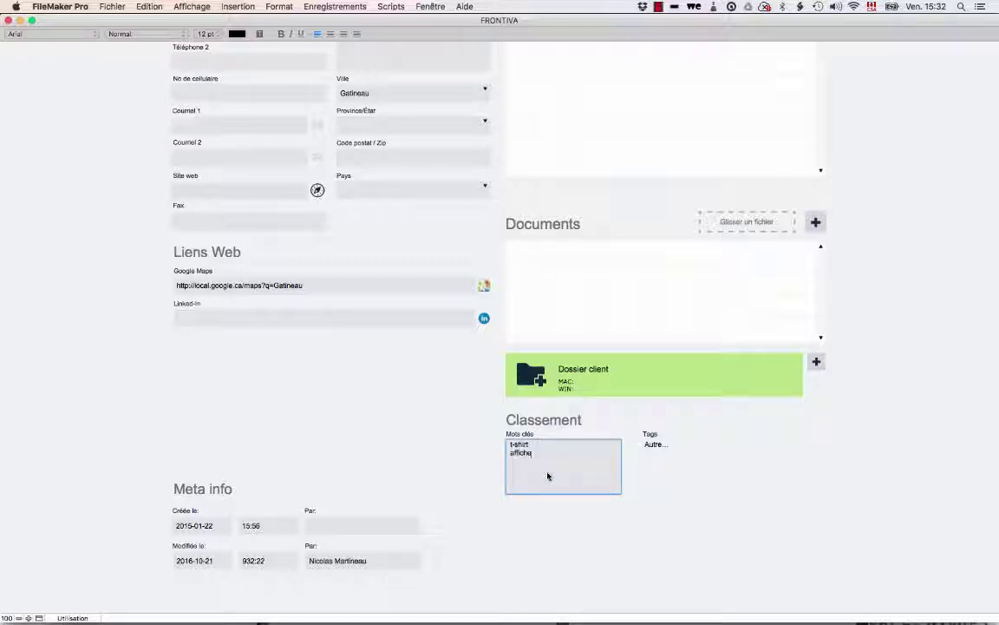
pyautogui.write('carte de vw')
pyautogui.click(585, 546)
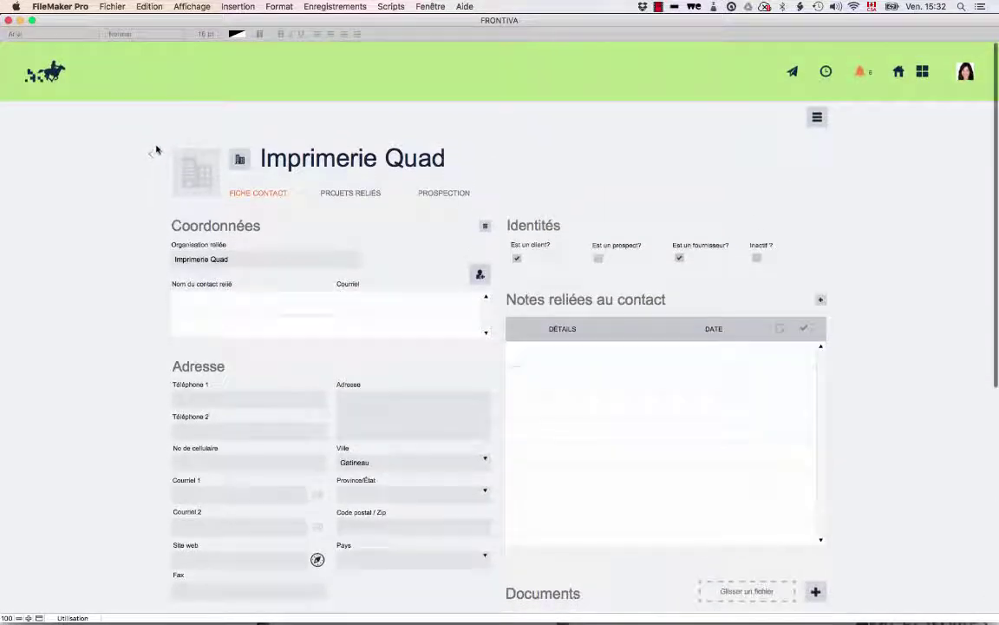
# Return to the contact list and search it for the keyword affiche.
pyautogui.click(153, 151)
pyautogui.click(719, 201)
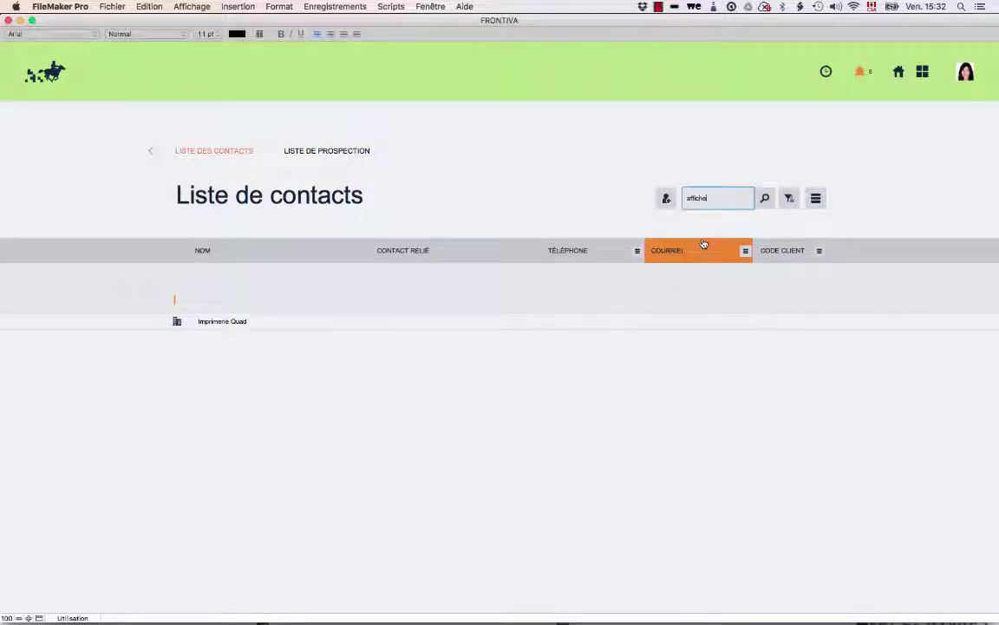
pyautogui.press('Return')
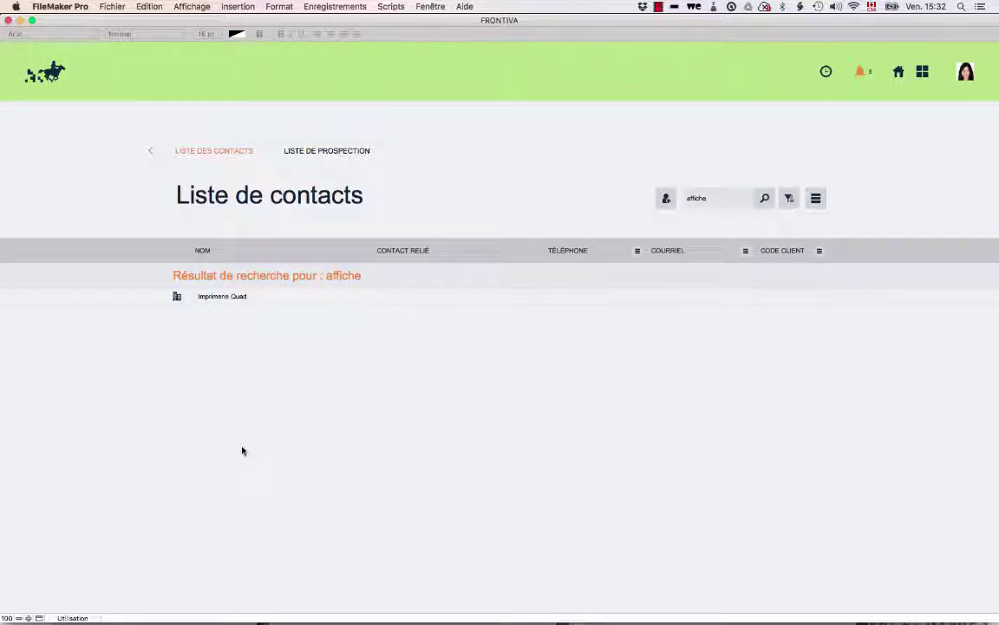
# Reopen Imprimerie Quad and add the tags Livraison, Impression, Photo, Freelance and BNI through the Autre... option.
pyautogui.click(223, 299)
pyautogui.scroll(-5, 571, 438)
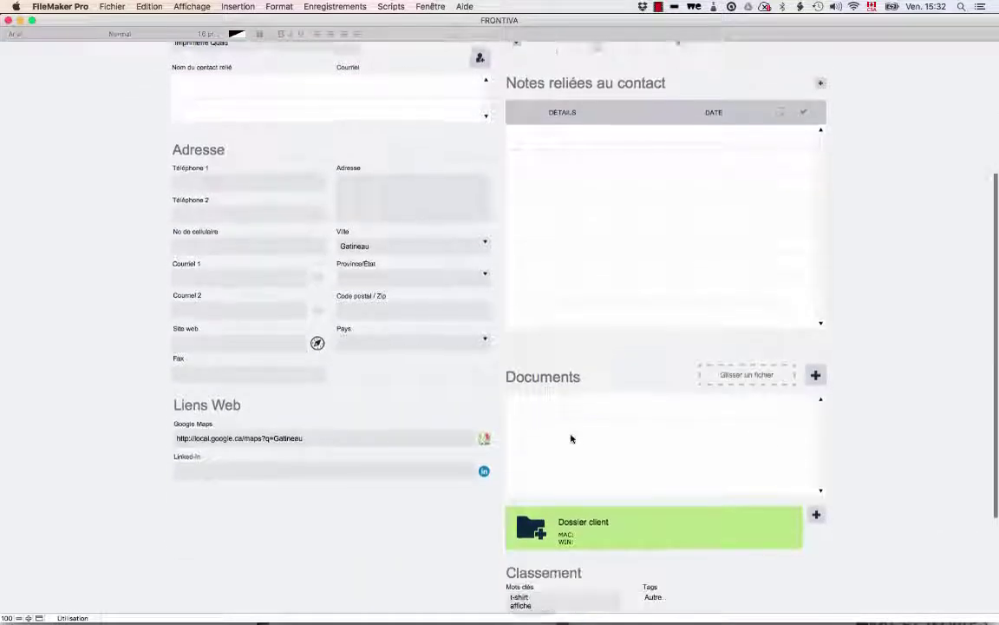
pyautogui.scroll(-4, 571, 438)
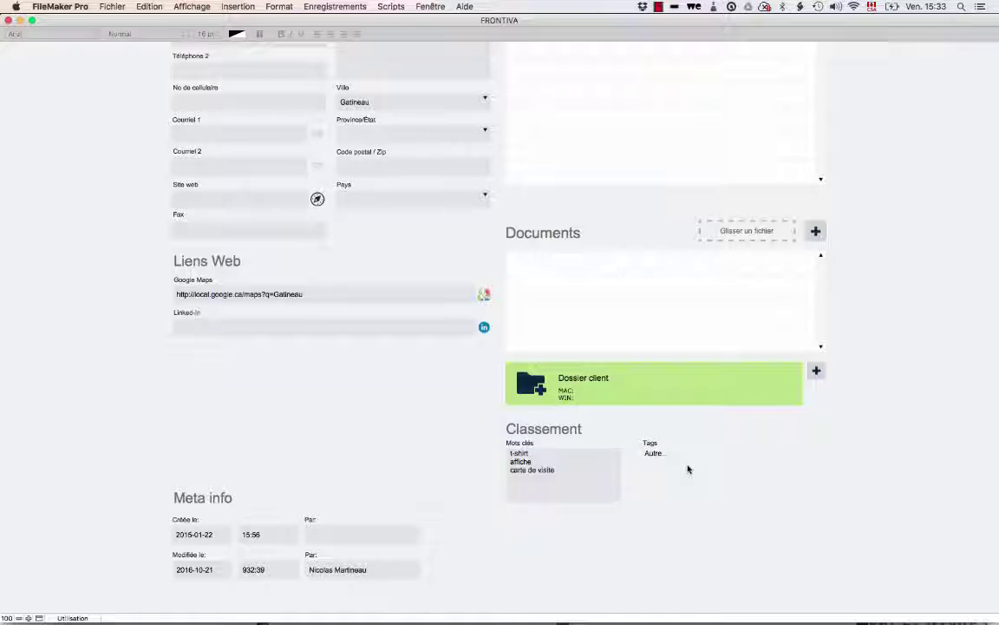
pyautogui.click(639, 456)
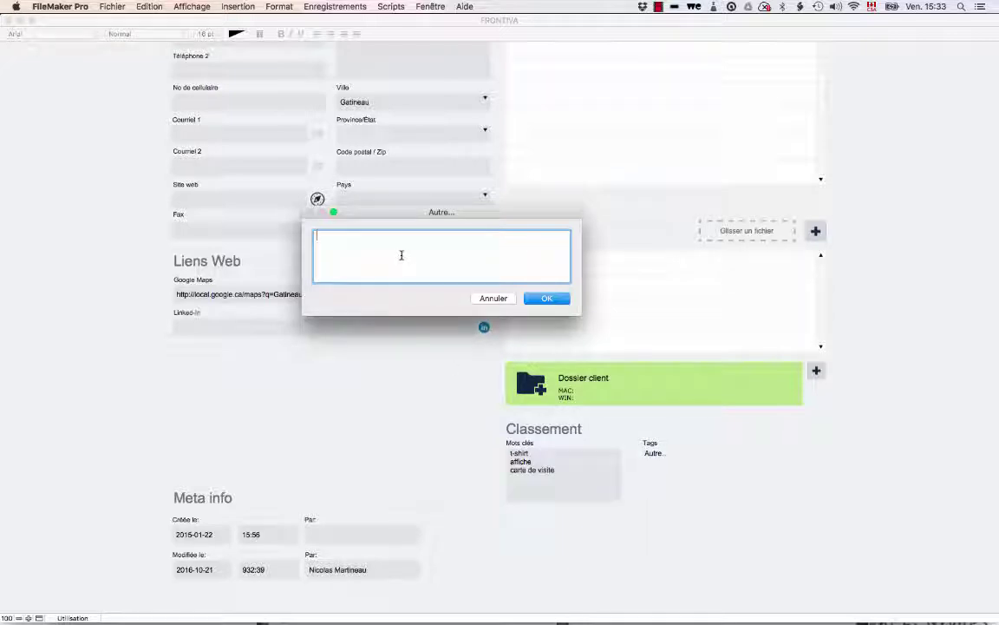
pyautogui.write('Livraison ')
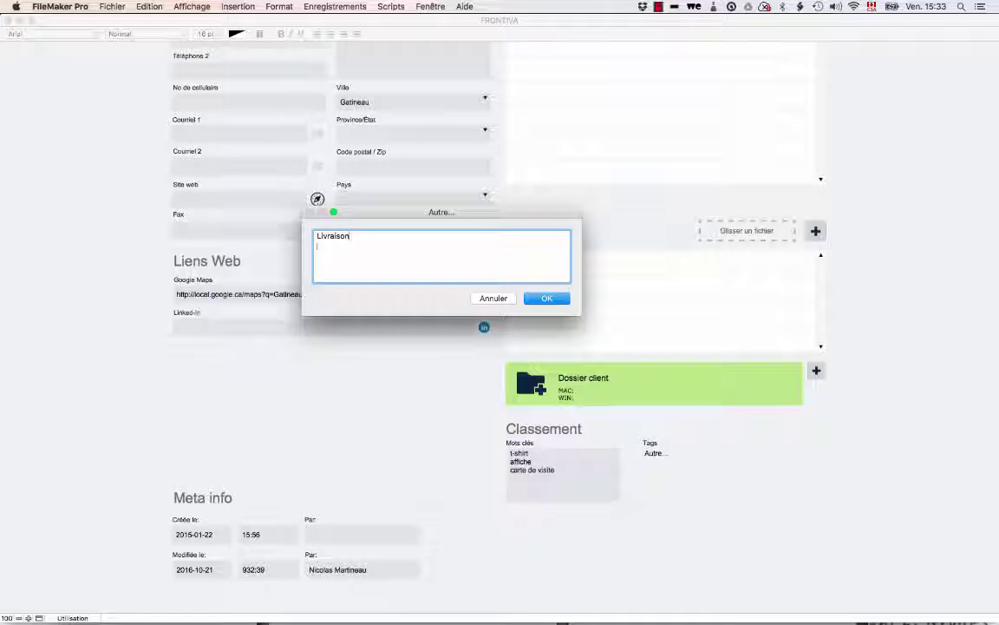
pyautogui.write('Impression ')
pyautogui.write('Photo')
pyautogui.press('Return')
pyautogui.write('Freelance ')
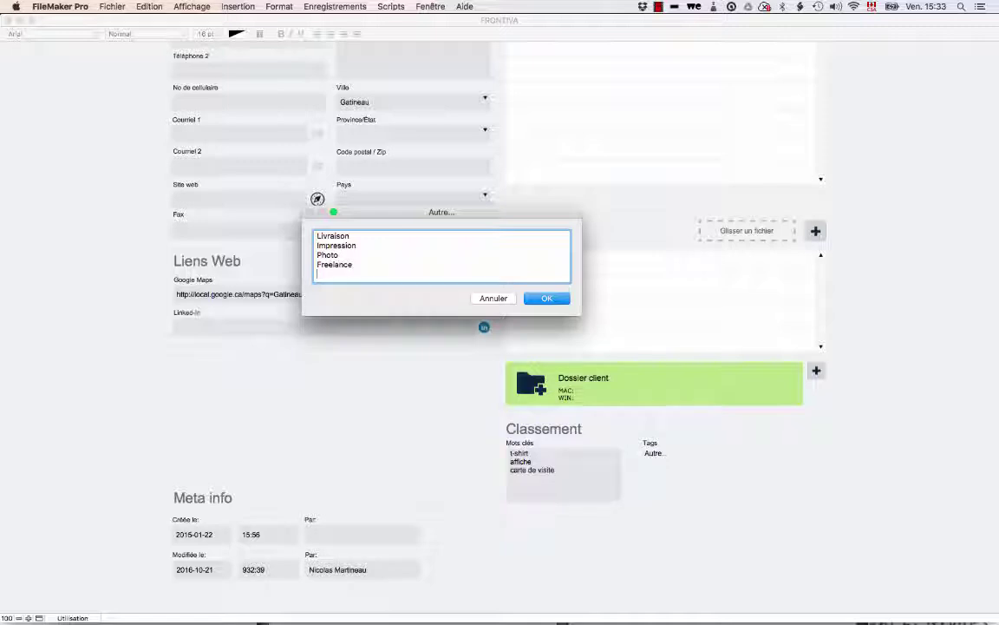
pyautogui.write('BNI')
pyautogui.click(539, 300)
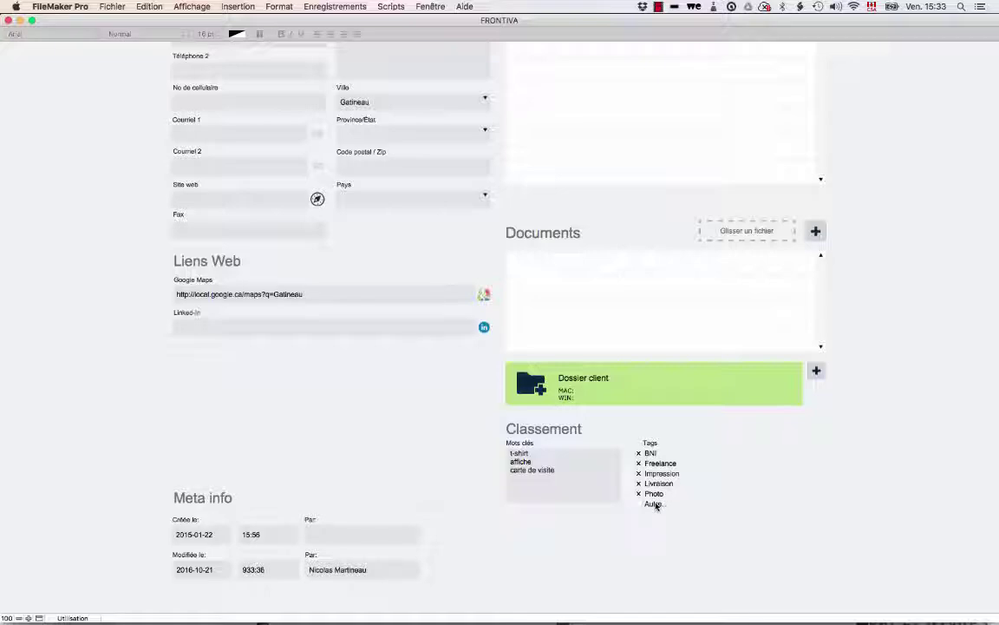
# Return to the contact list and search it for the tag bni.
pyautogui.scroll(8, 156, 170)
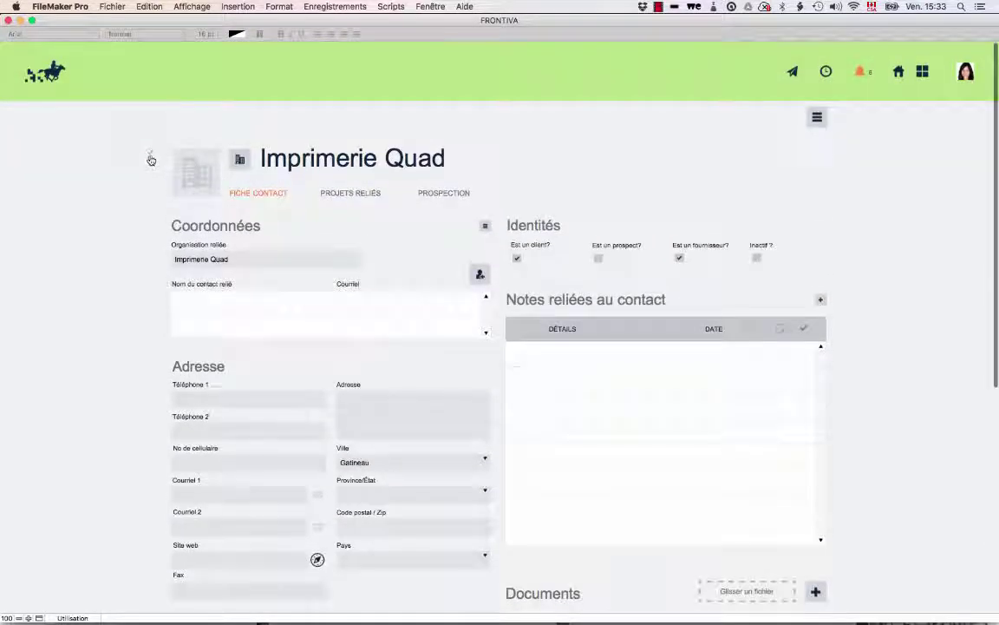
pyautogui.click(151, 159)
pyautogui.click(717, 199)
pyautogui.write('bni')
pyautogui.press('Return')
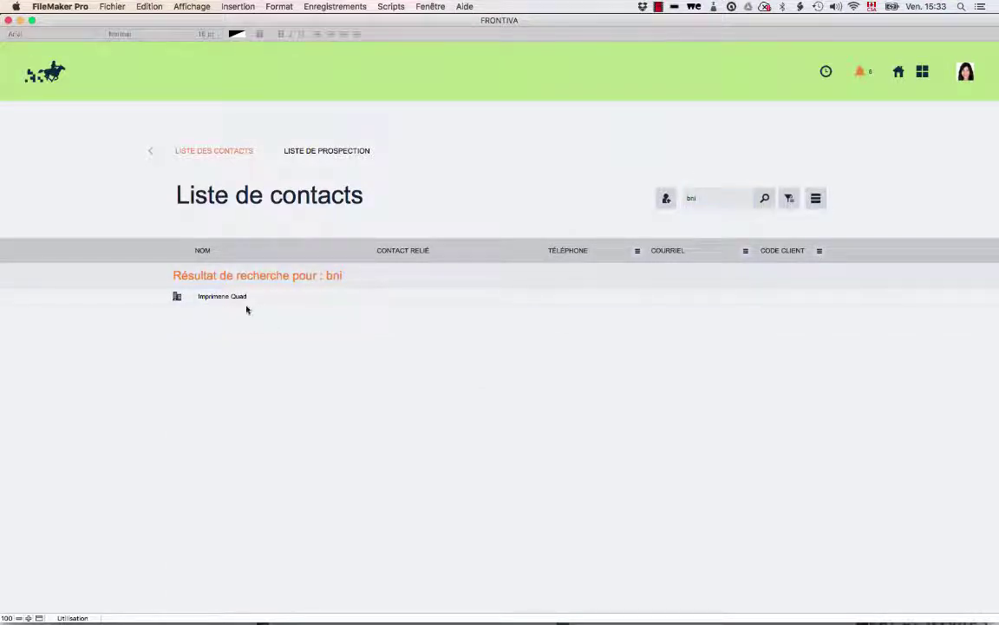
# Filter the contact list by the identity Tous les fournisseurs.
pyautogui.click(793, 198)
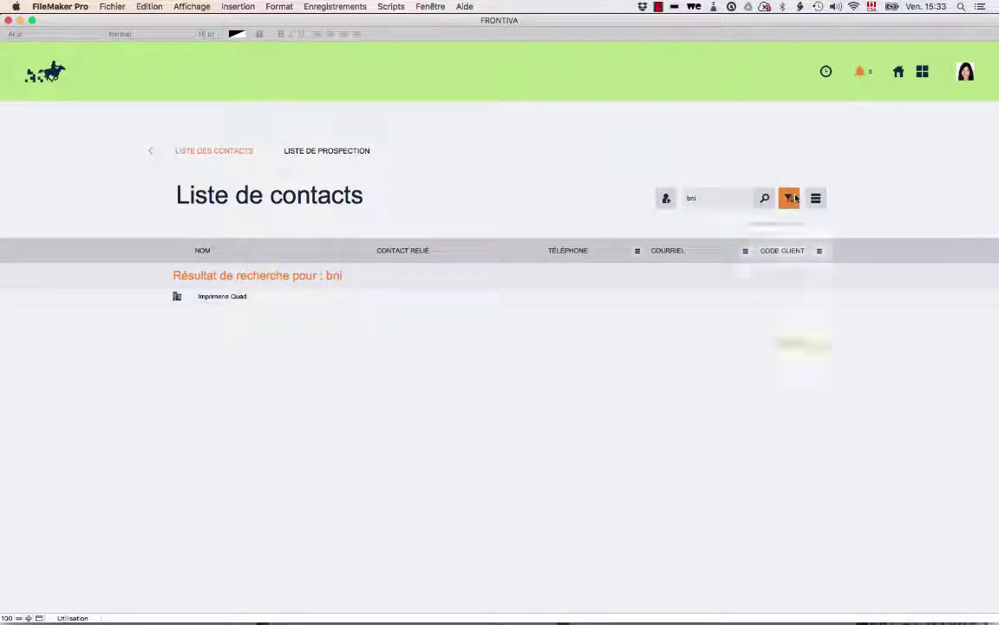
pyautogui.click(837, 271)
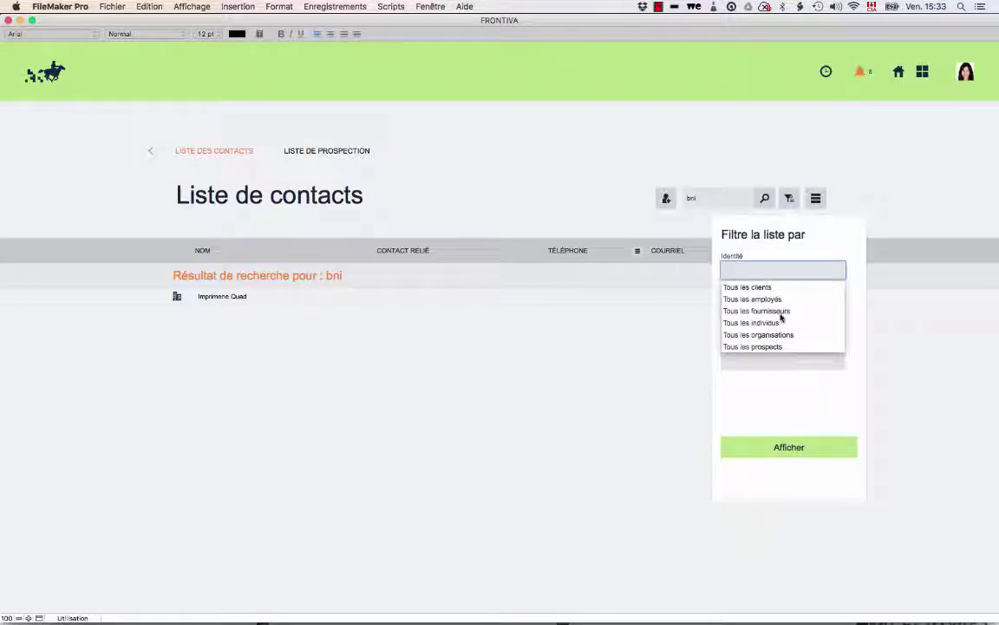
pyautogui.click(779, 314)
pyautogui.click(780, 444)
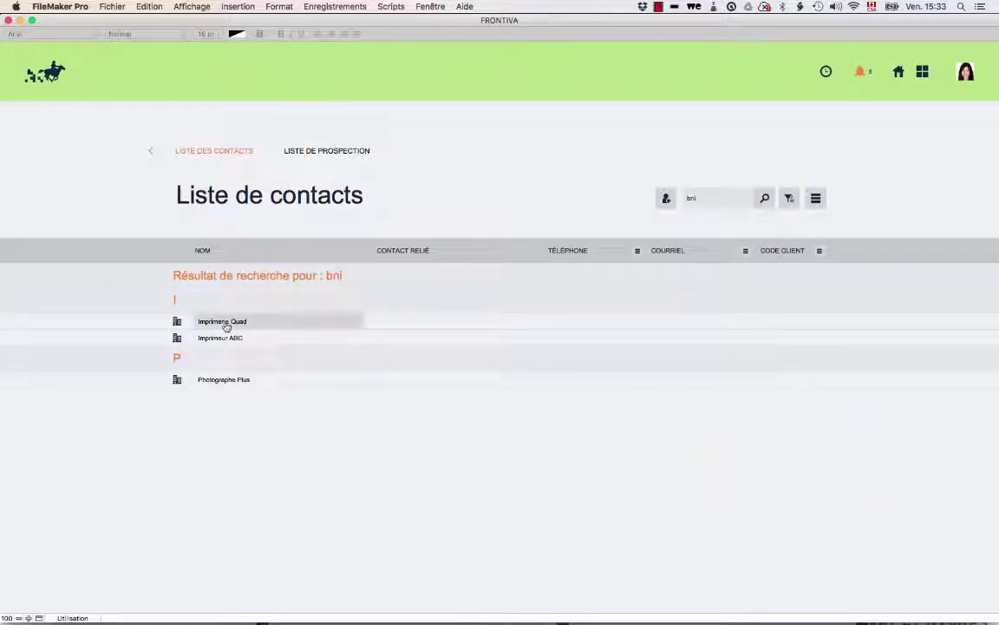
# Open Photographe Plus, assign it the tag BNI in the Classement section, and return to the contact list.
pyautogui.click(235, 382)
pyautogui.scroll(-6, 908, 425)
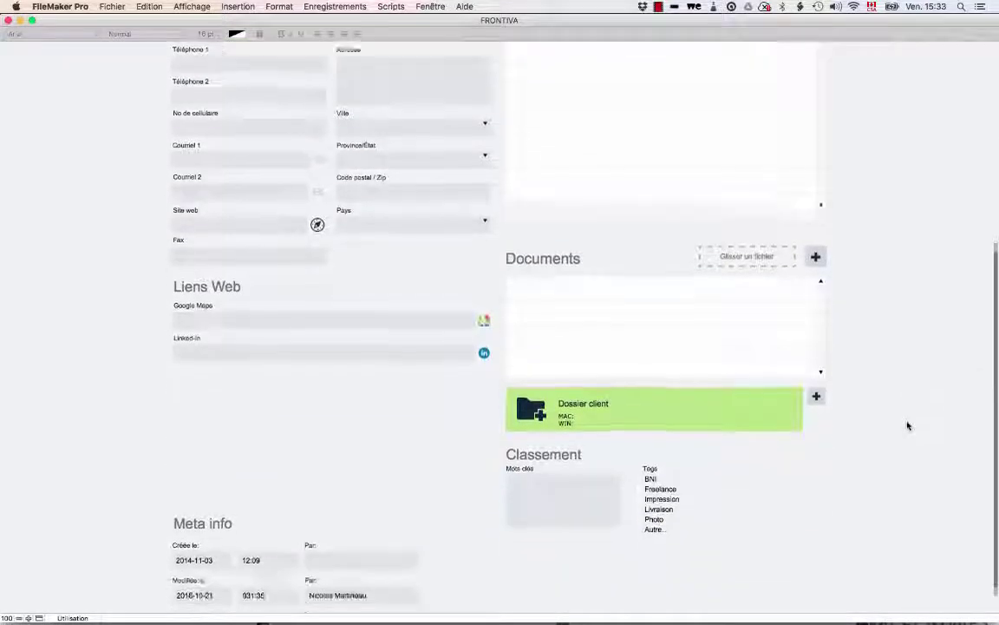
pyautogui.click(644, 470)
pyautogui.click(668, 479)
pyautogui.scroll(8, 521, 347)
pyautogui.click(150, 154)
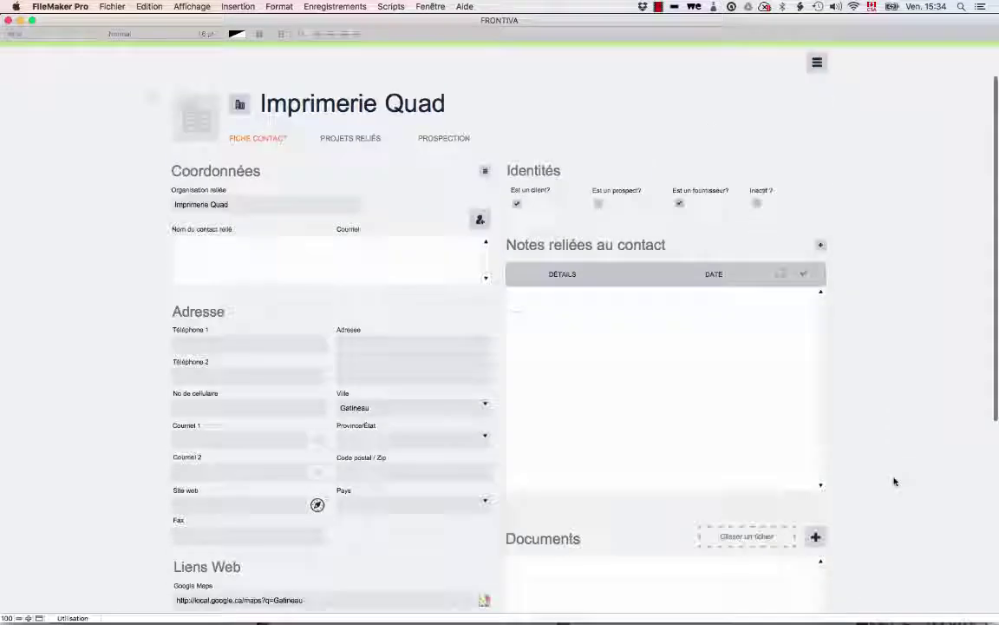
# Review Imprimerie Quad's keywords and tags, its supplier category under Plus d'options, and its supplier identity.
pyautogui.scroll(-5, 894, 480)
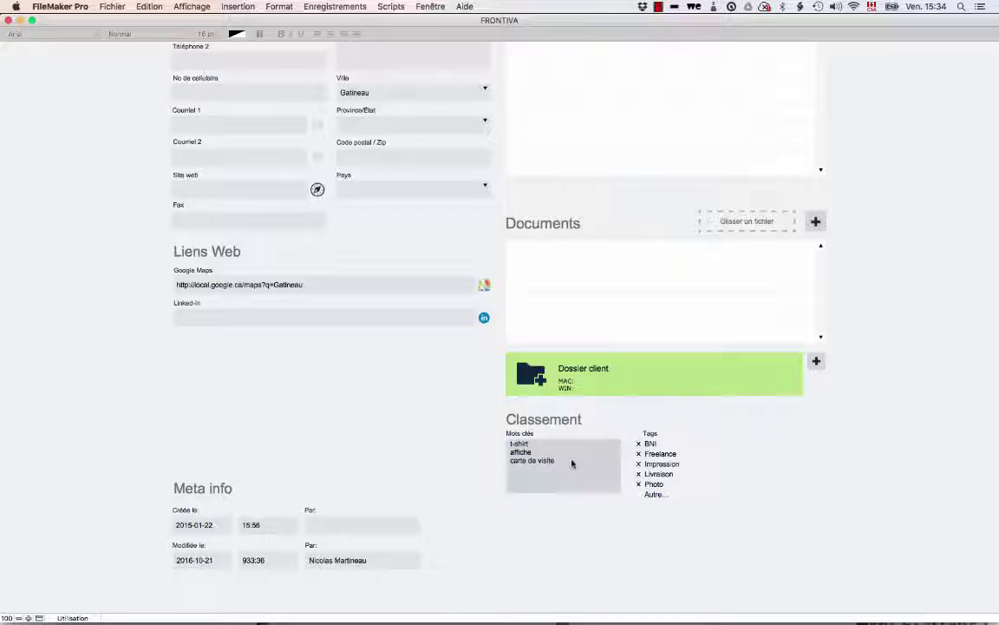
pyautogui.scroll(5, 572, 463)
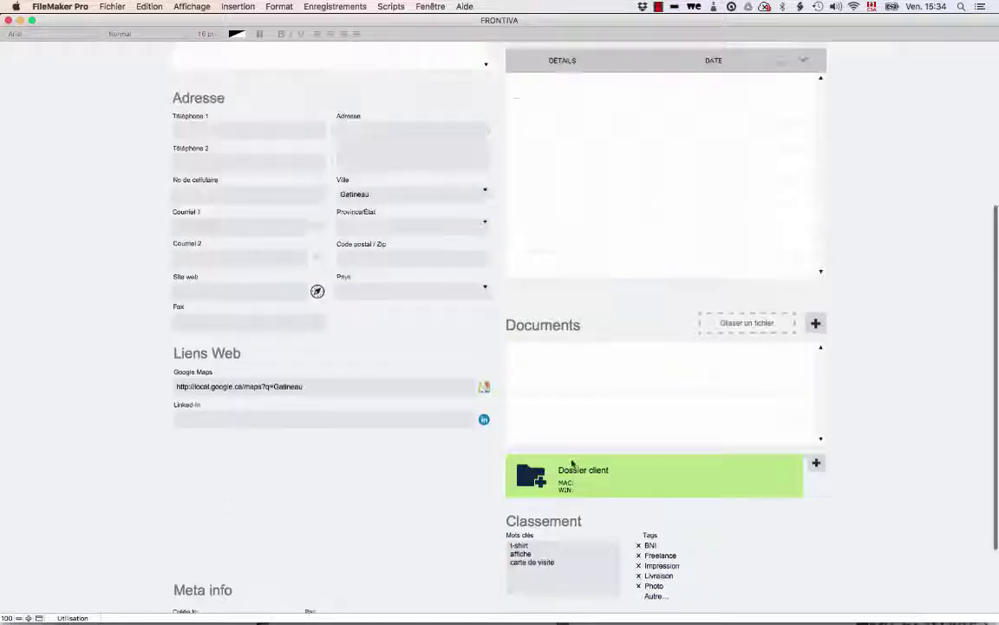
pyautogui.click(484, 226)
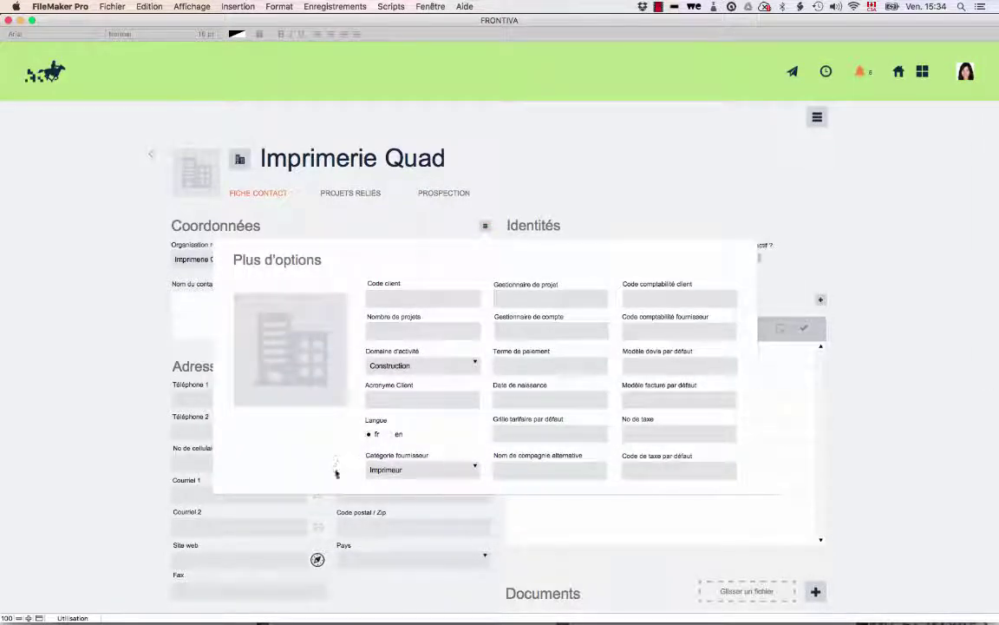
pyautogui.click(865, 329)
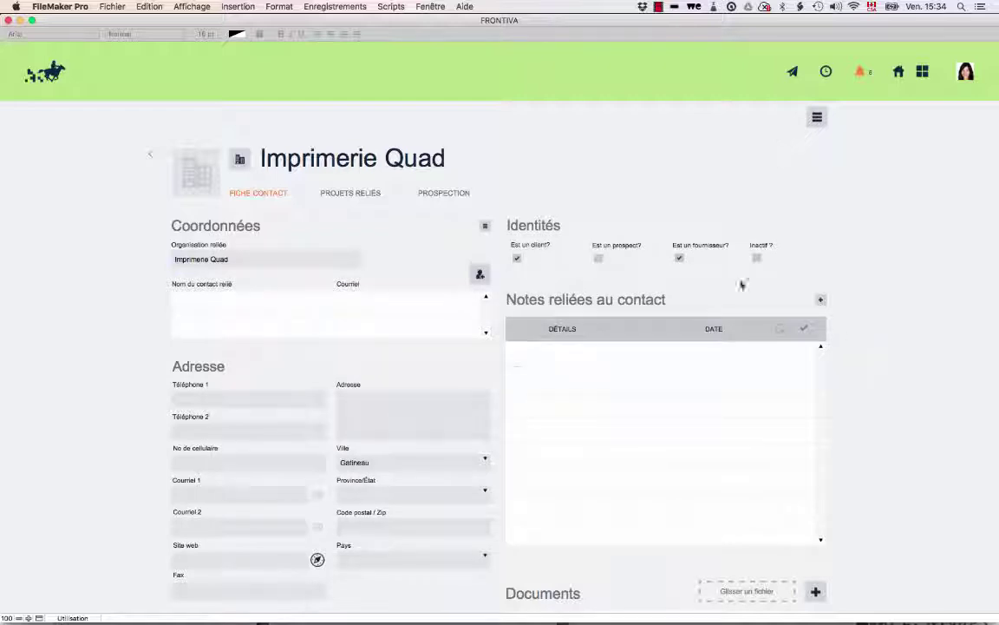
pyautogui.click(680, 260)
# Add a note to Imprimerie Quad with the lines "Tarif..." and "Fonctionne avec déla".
pyautogui.scroll(-2, 685, 261)
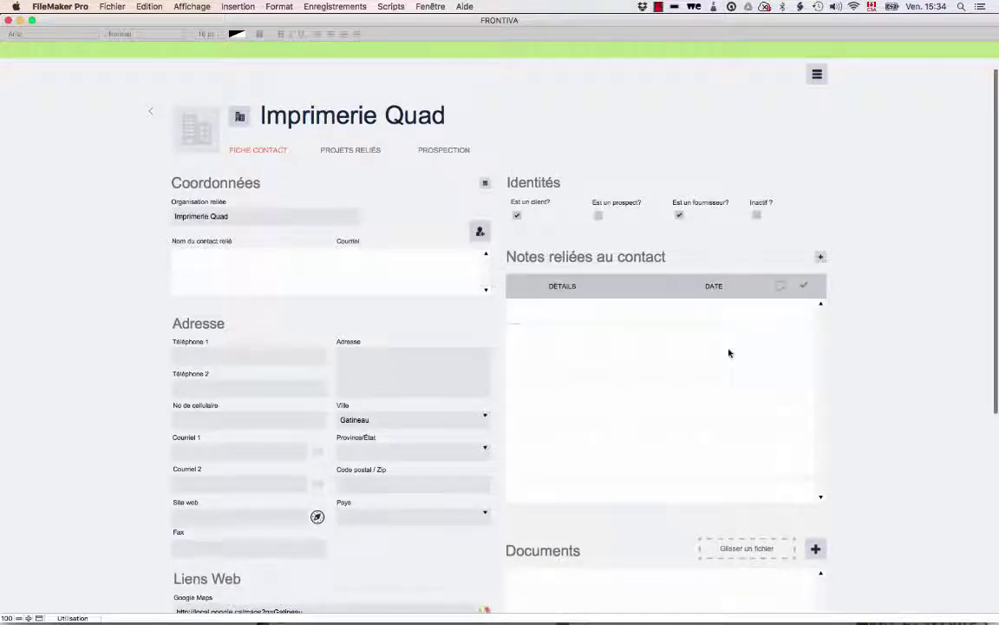
pyautogui.click(820, 257)
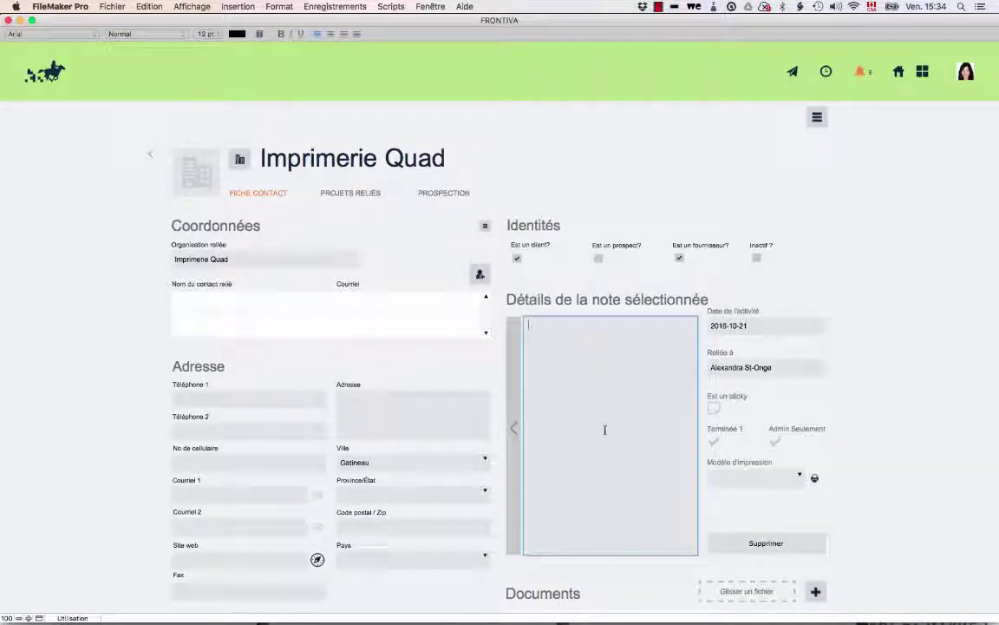
pyautogui.write('Tarif...')
pyautogui.press('Return')
pyautogui.write('Attent')
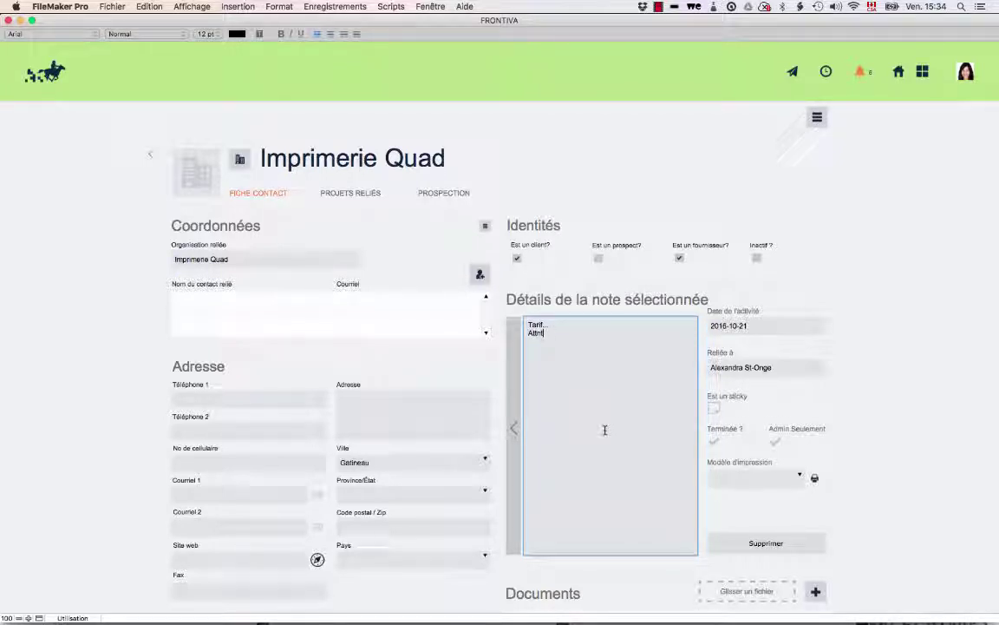
pyautogui.press('BackSpace')
pyautogui.press('BackSpace')
pyautogui.press('BackSpace')
pyautogui.write('Fonctionne')
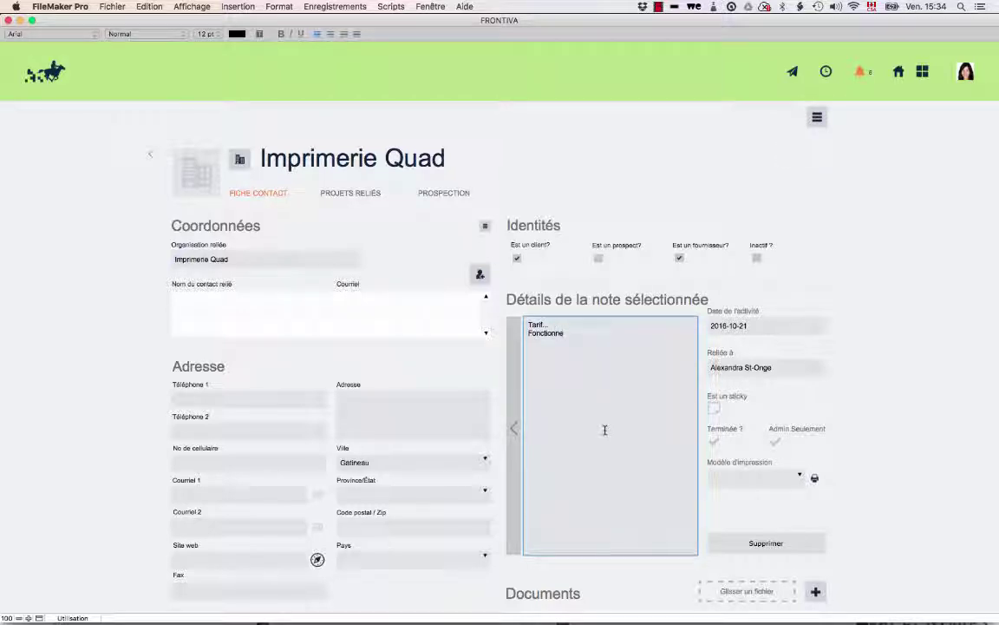
pyautogui.write(' avec déla')
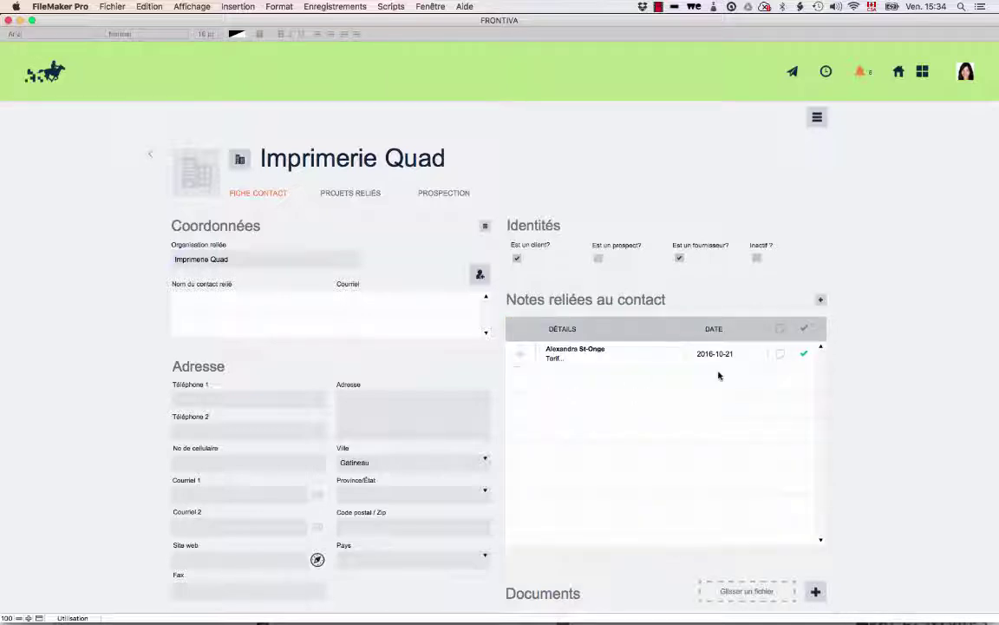
# Look over the Documents section of Imprimerie Quad and return to the contact list.
pyautogui.scroll(-3, 843, 431)
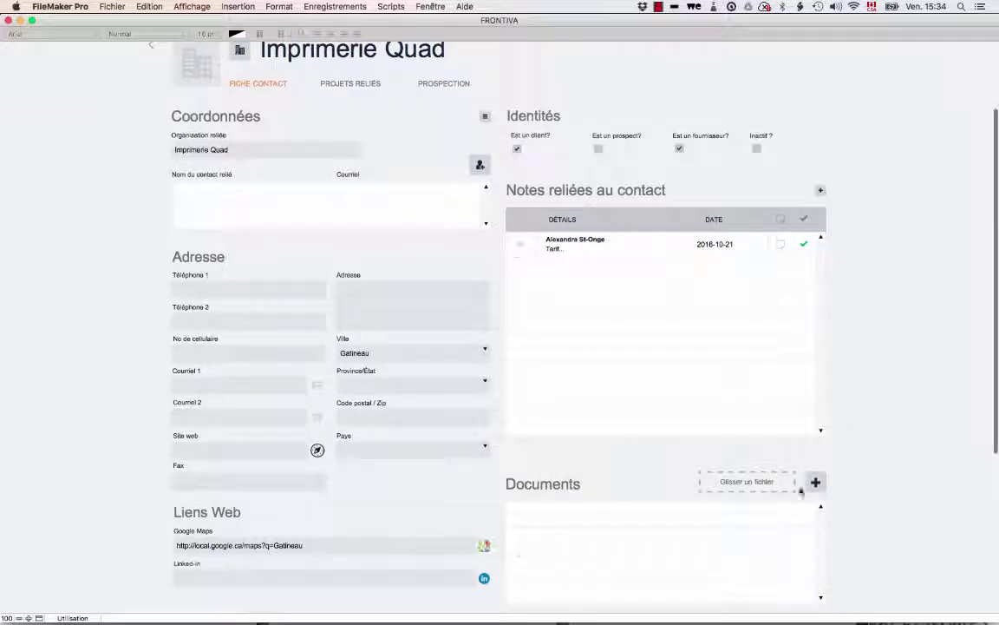
pyautogui.scroll(3, 899, 462)
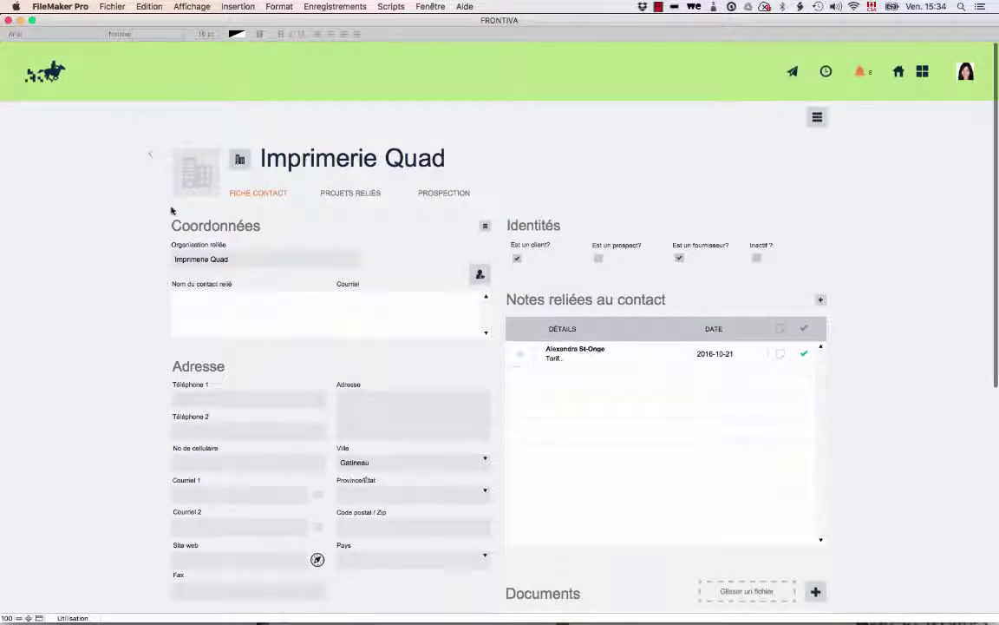
pyautogui.click(152, 156)
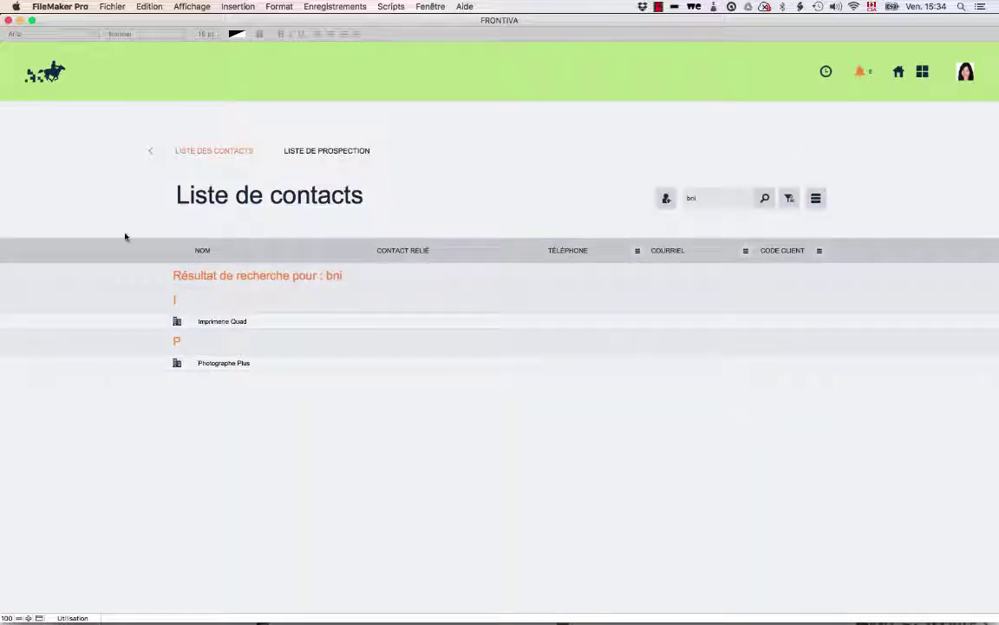